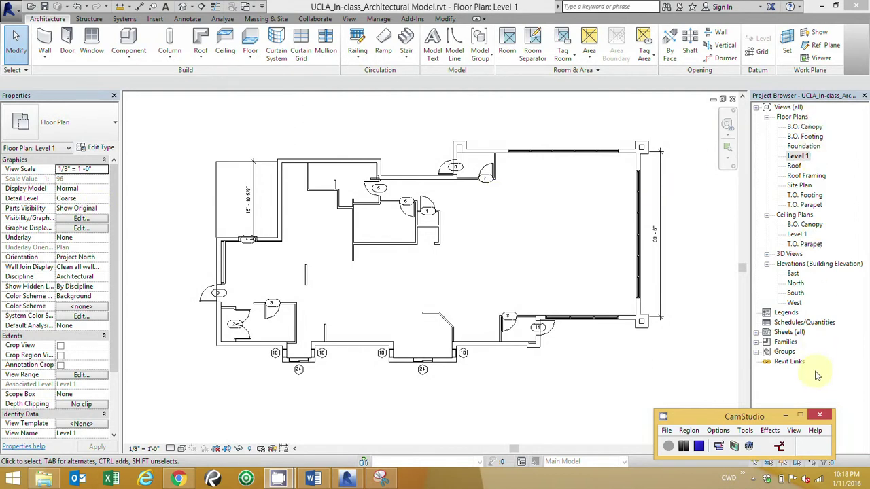
Review the list of interface elements that can be shown or hidden, such as the Project Browser and Properties.
click(785, 415)
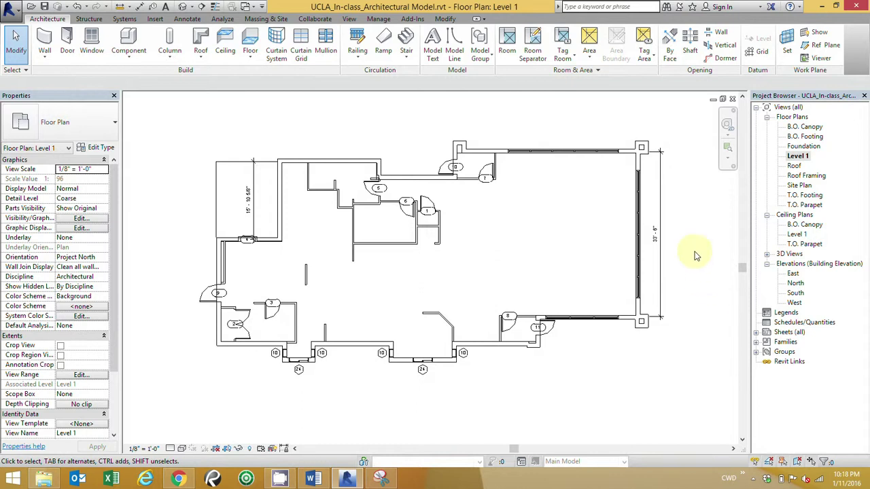
click(349, 20)
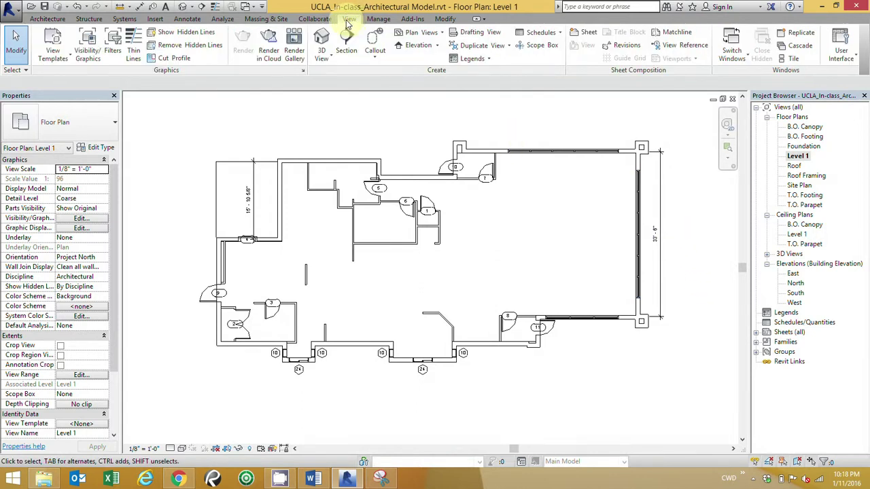
click(848, 57)
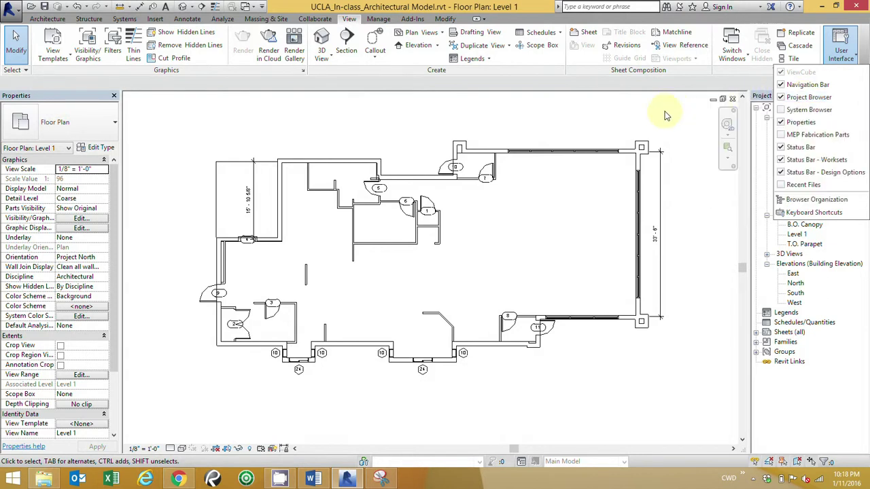
click(664, 117)
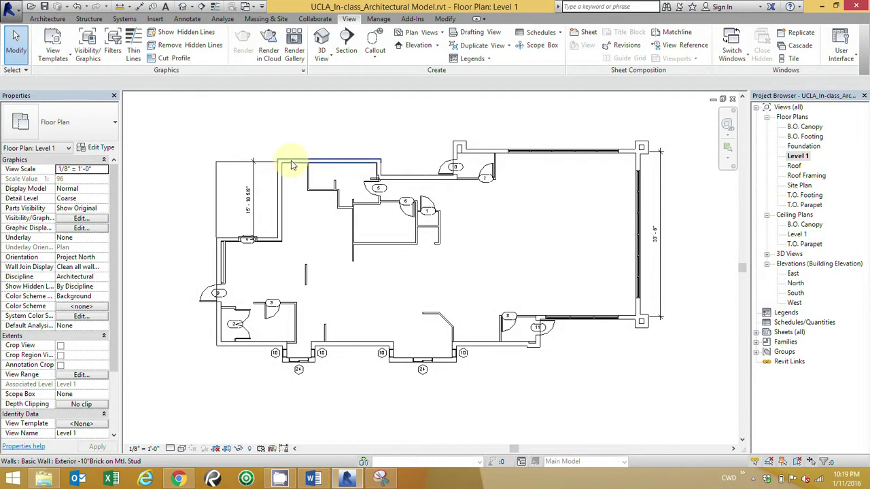
Inspect the instance and type properties of the exterior brick wall beside the dimensioned patio, then clear the selection.
click(278, 209)
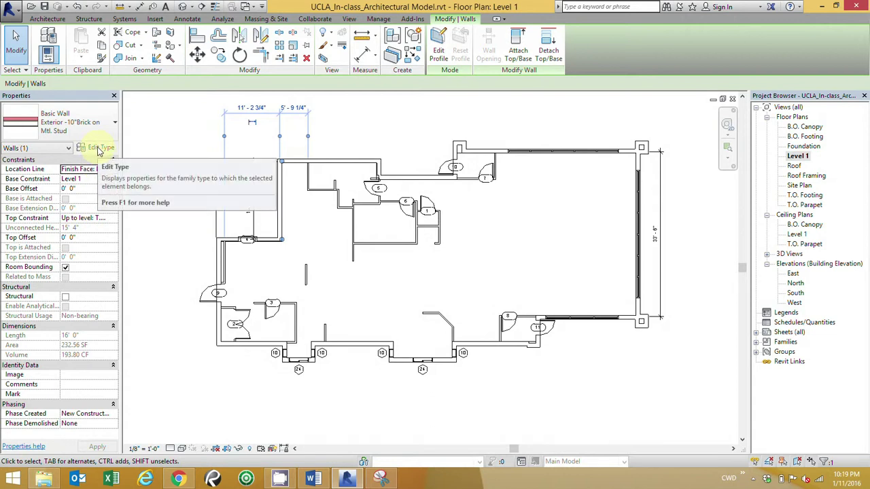
click(100, 147)
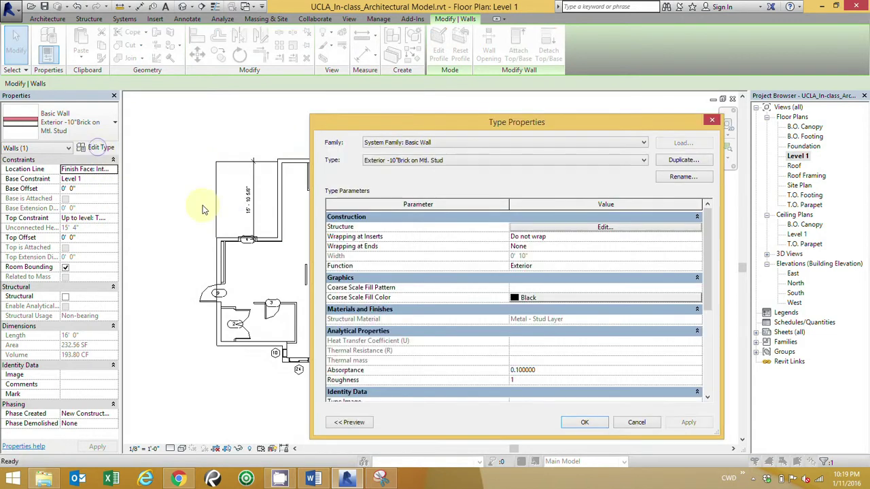
drag(703, 249, 707, 344)
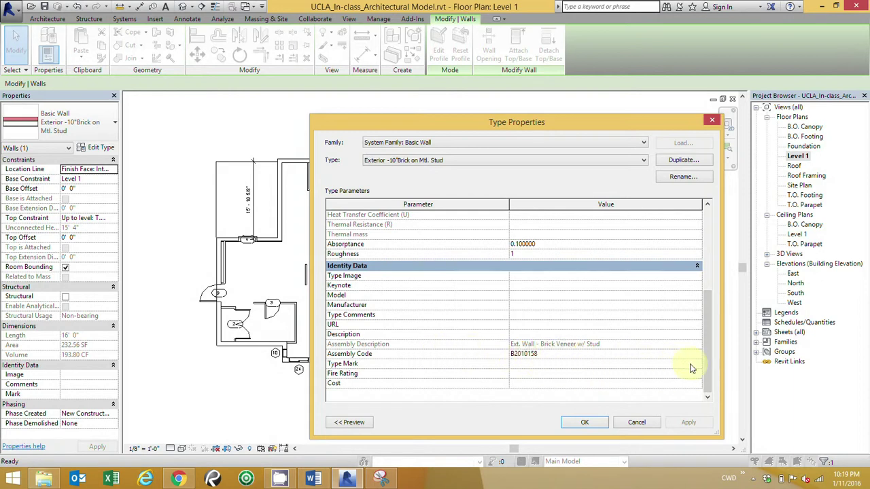
drag(709, 353, 706, 282)
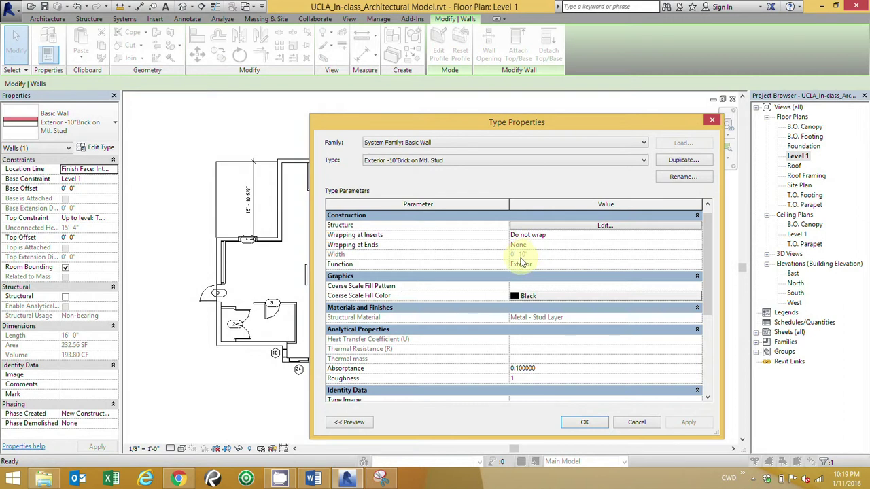
click(585, 422)
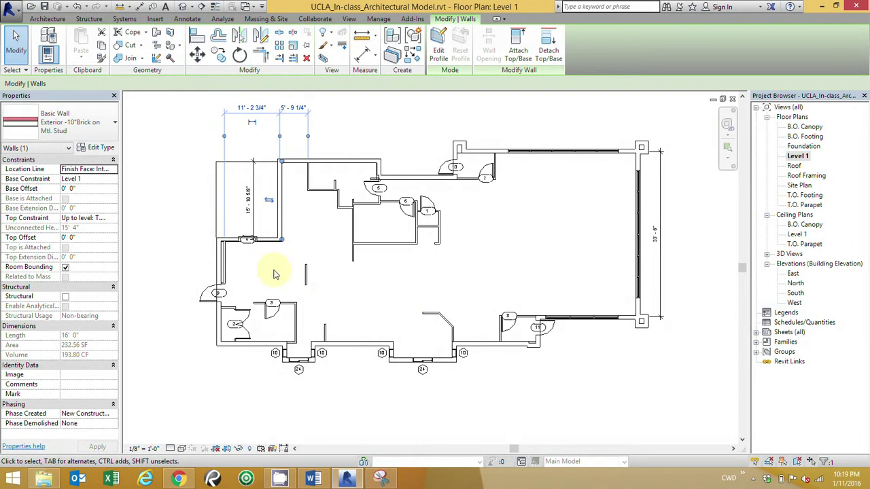
click(173, 251)
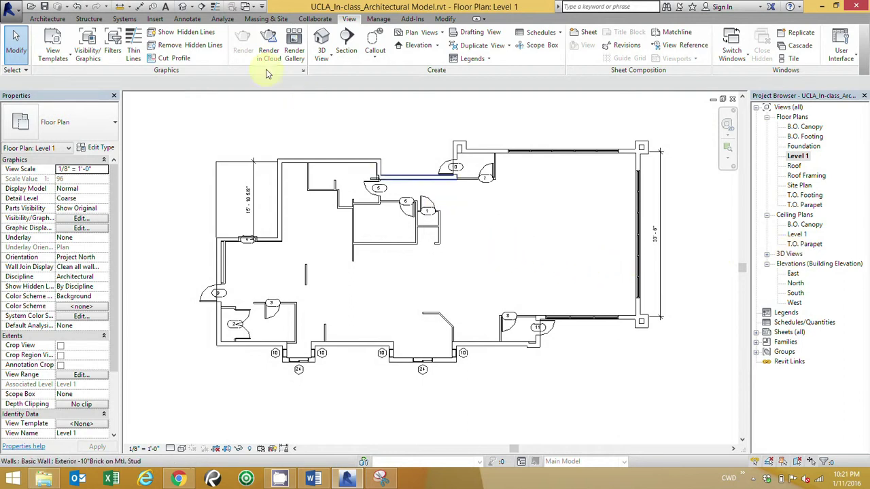
Open the default 3D view and enable selecting elements by face.
click(182, 12)
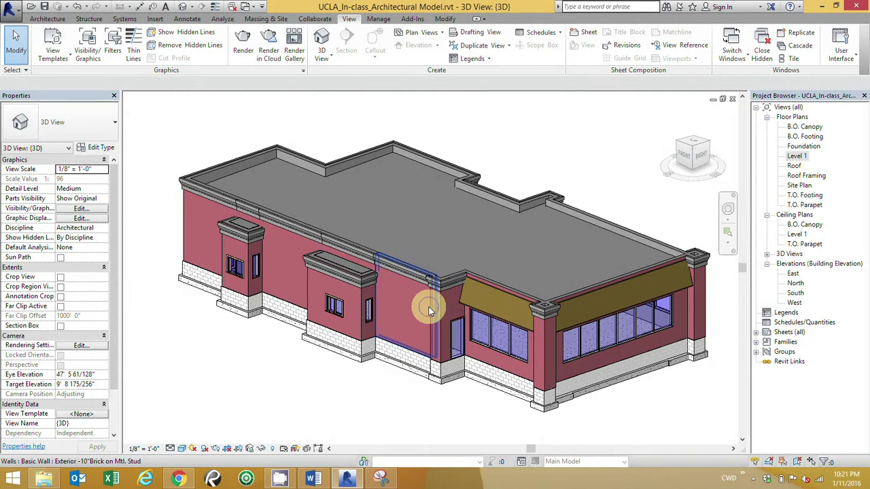
click(421, 307)
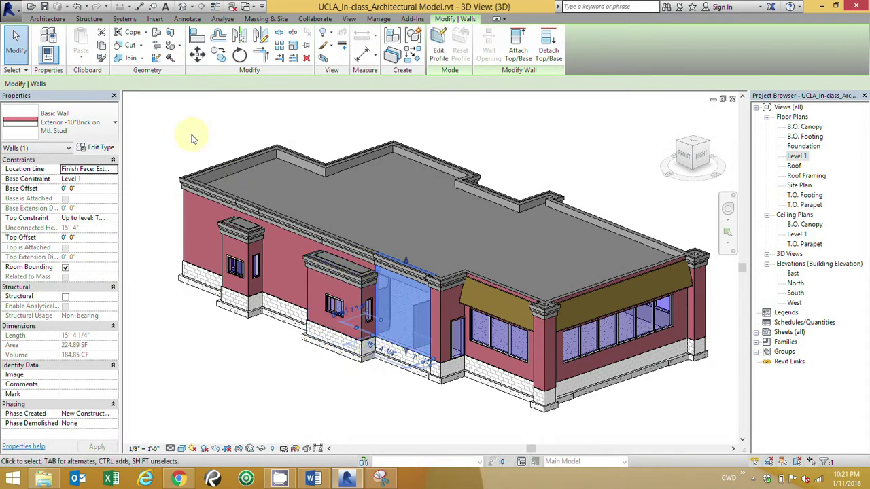
click(19, 70)
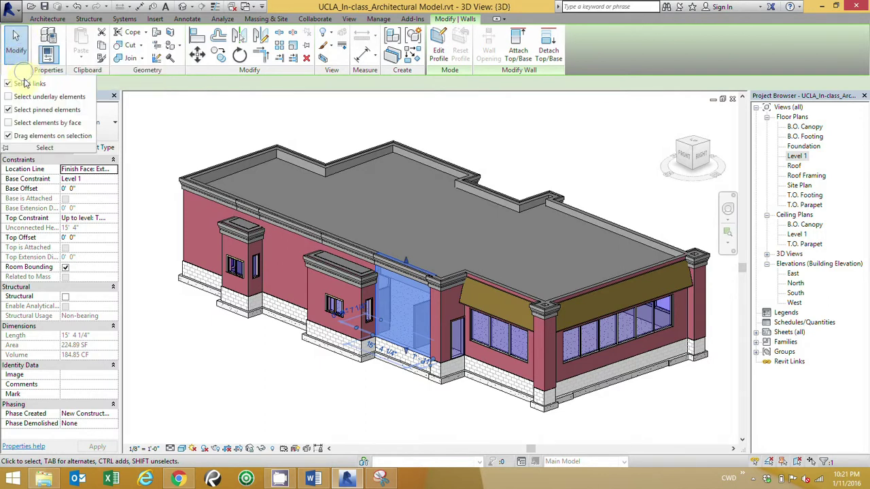
click(13, 124)
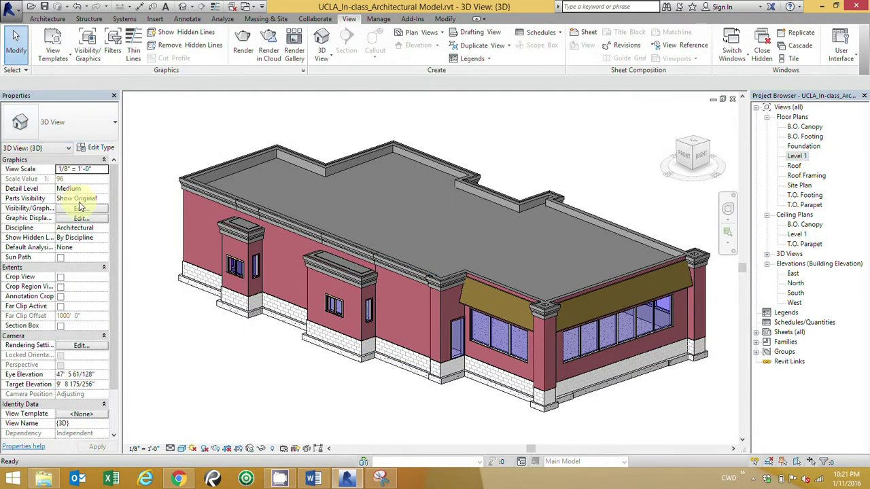
Test face selection on two exterior brick walls of the front facade, then clear the selection.
click(283, 268)
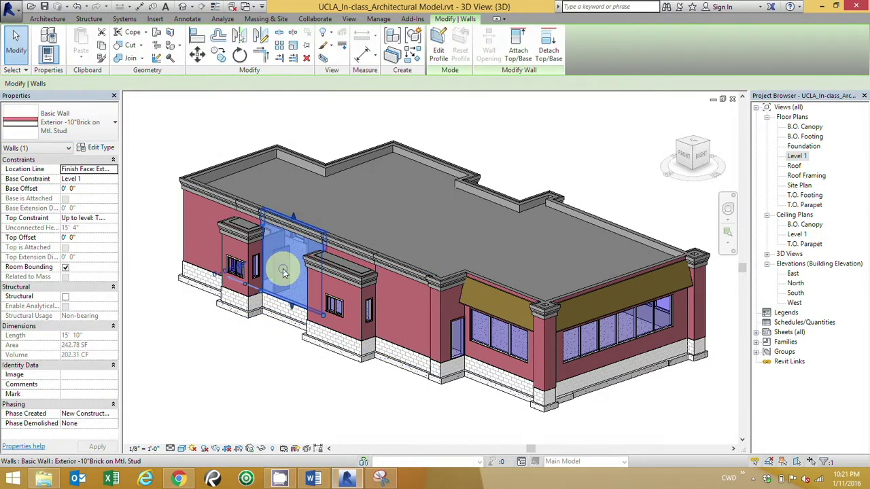
click(193, 236)
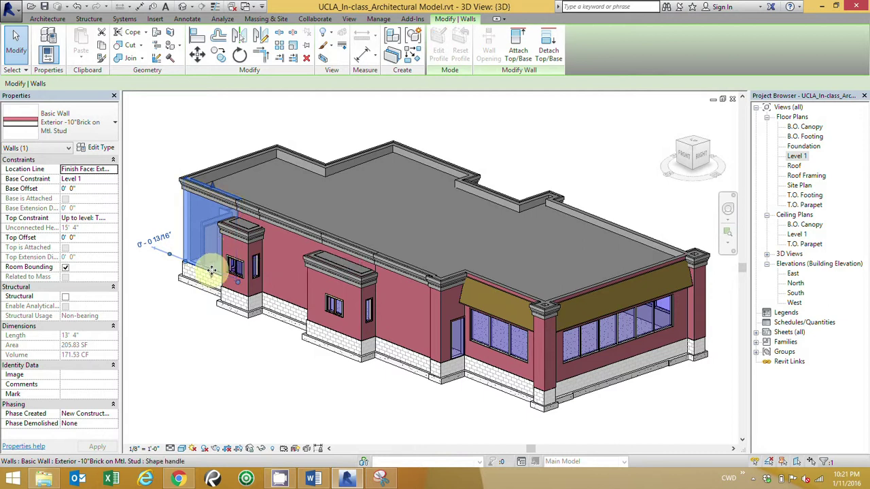
click(252, 373)
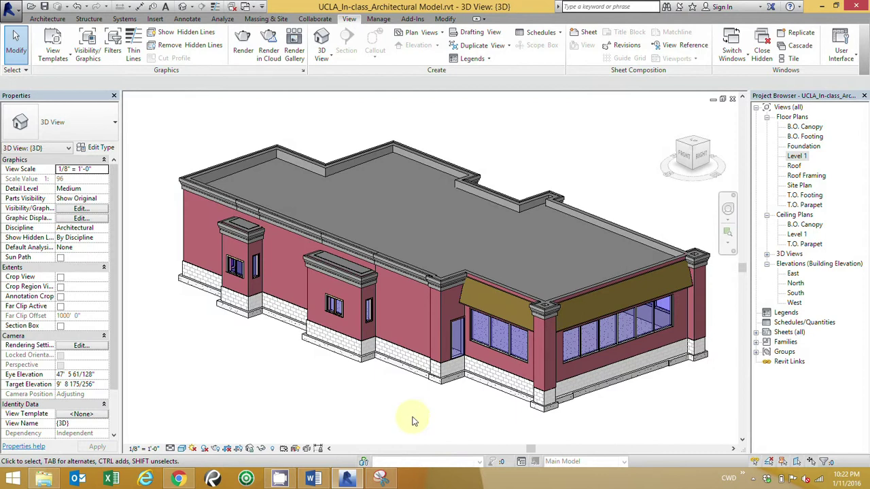
Examine the building from the front, corner, left and back orientations using the ViewCube.
drag(692, 156, 687, 160)
click(686, 160)
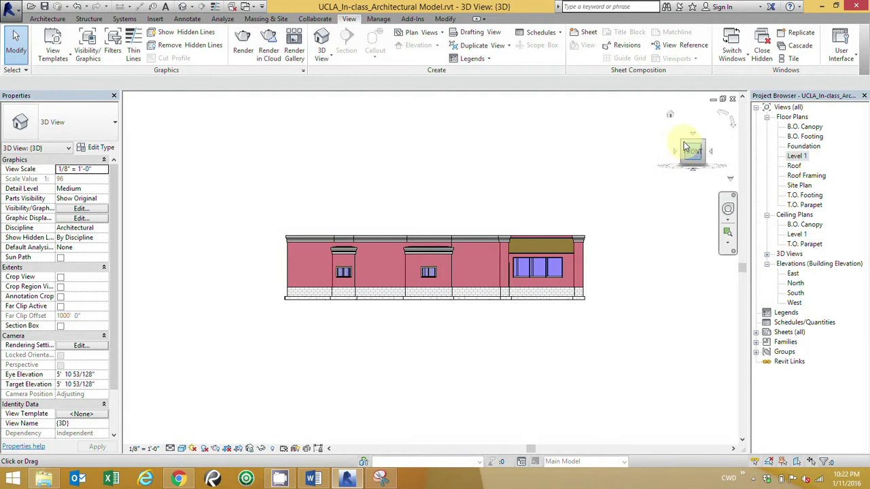
click(688, 138)
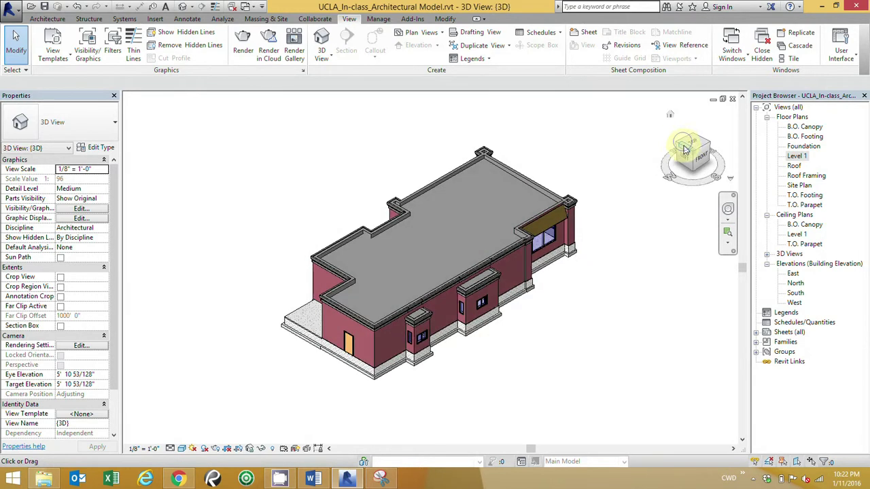
click(687, 151)
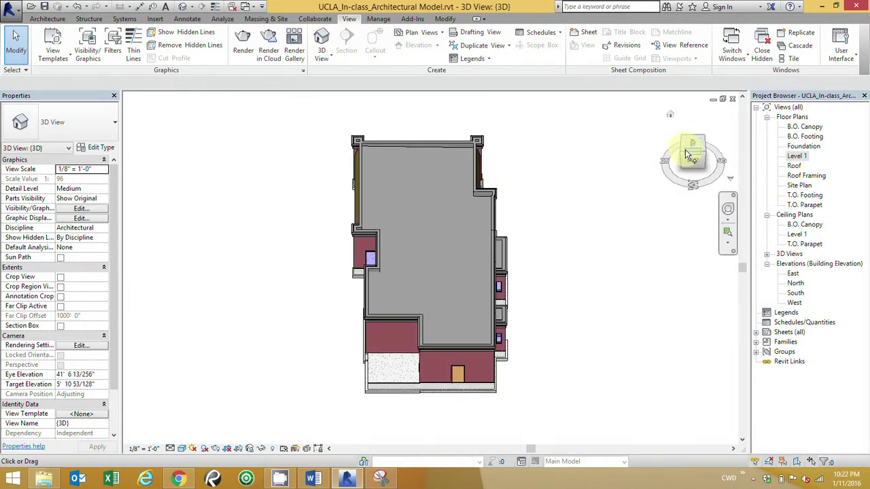
click(687, 162)
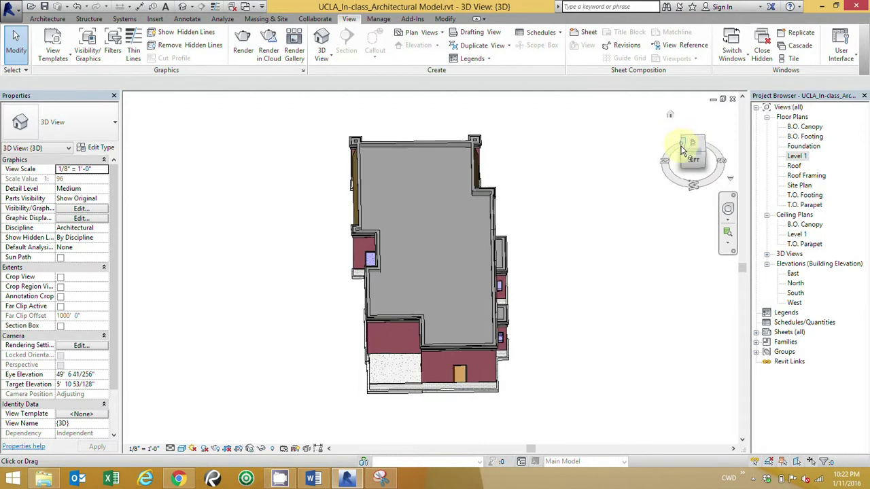
click(690, 174)
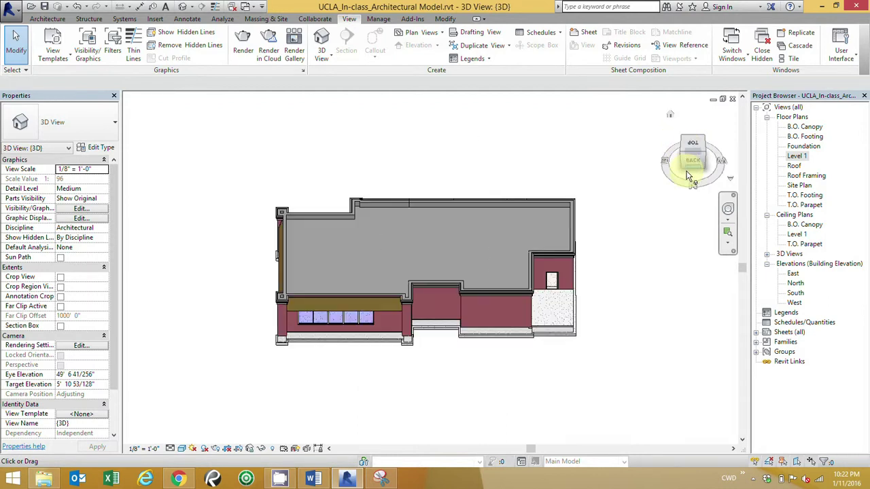
click(693, 163)
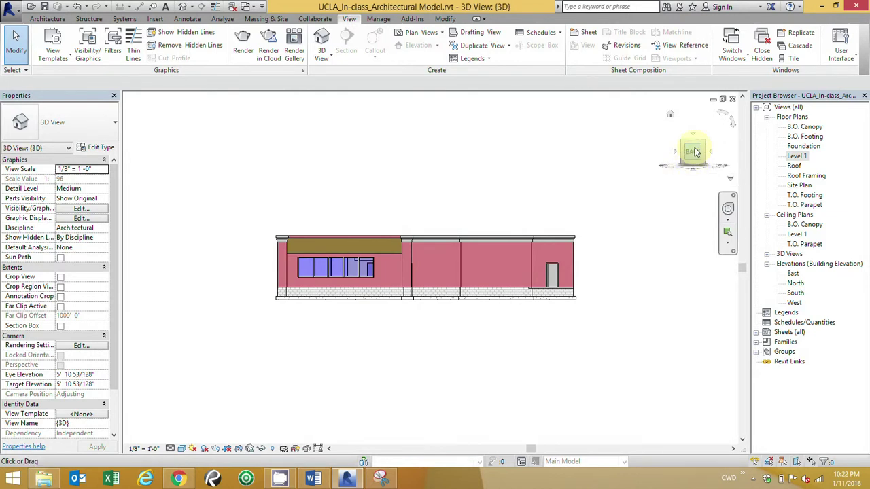
mouse_move(689, 150)
mouse_down()
mouse_move(641, 167)
mouse_move(505, 164)
mouse_move(702, 187)
mouse_up()
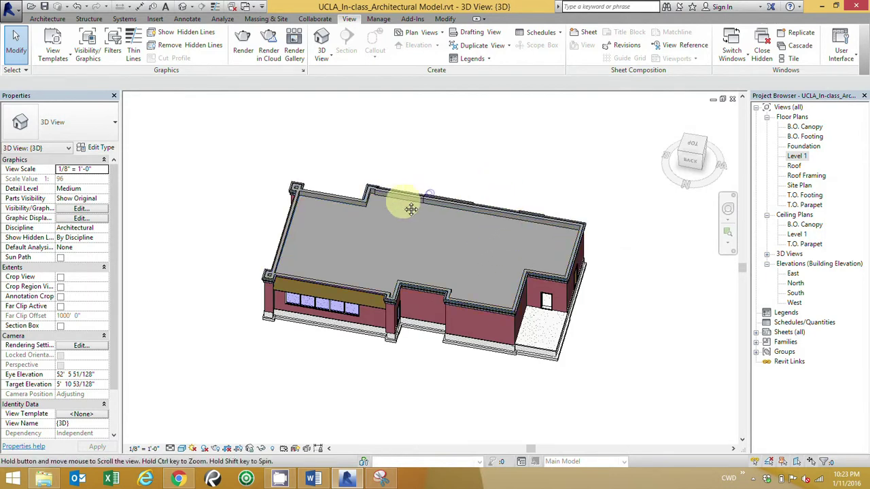
Pan, orbit and zoom around the 3D model to examine the roof edge trim, brick walls and exterior doors.
middle_drag(388, 161, 478, 206)
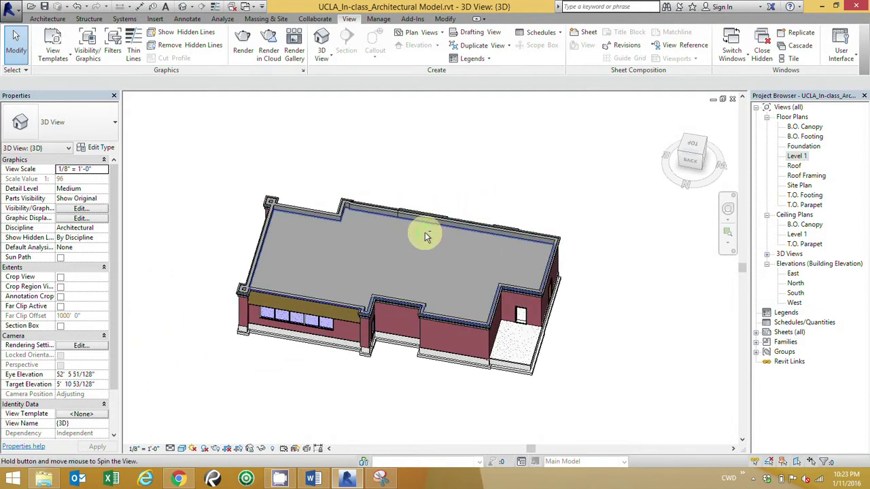
shift+middle_drag(424, 232, 376, 224)
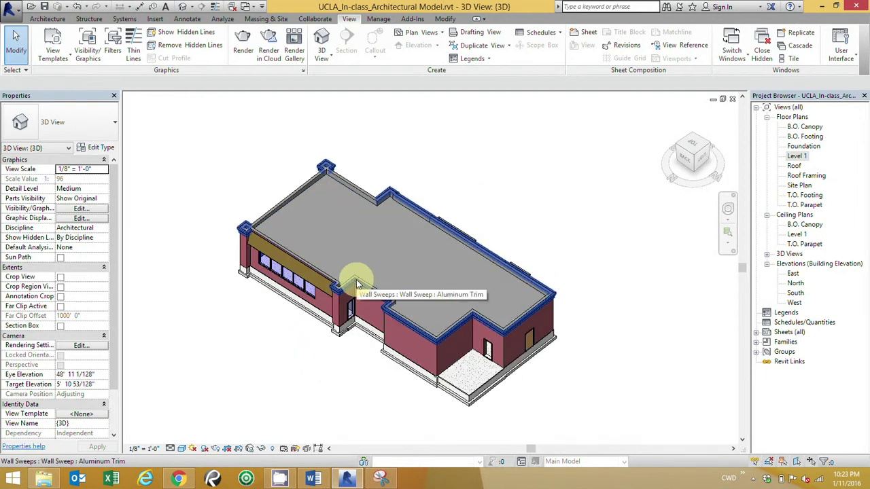
scroll(356, 280, up, 4)
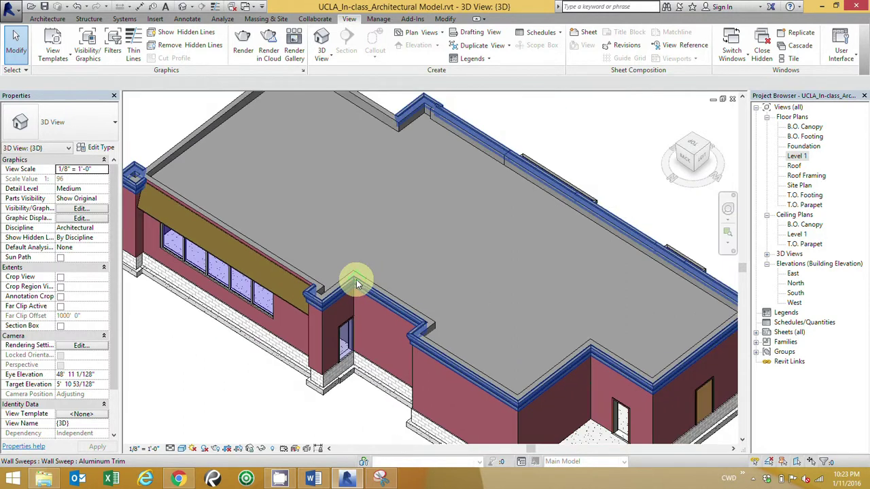
scroll(356, 279, down, 4)
scroll(354, 282, up, 3)
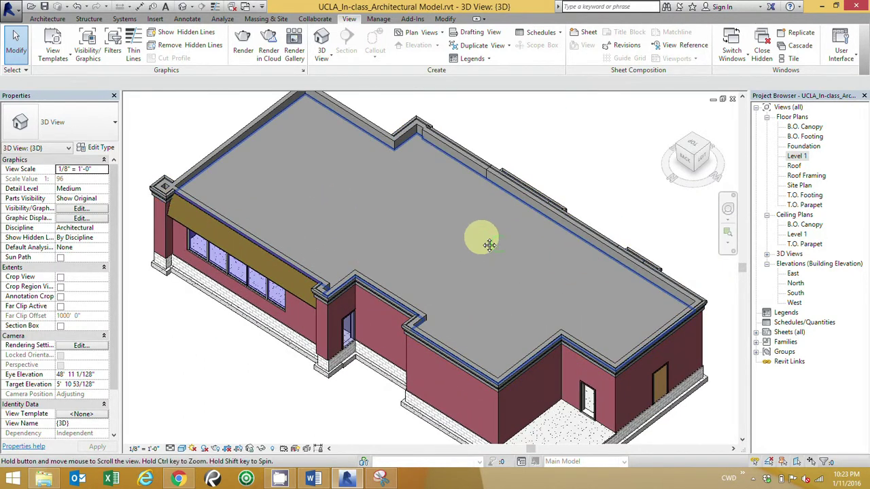
scroll(408, 235, up, 2)
scroll(559, 380, up, 3)
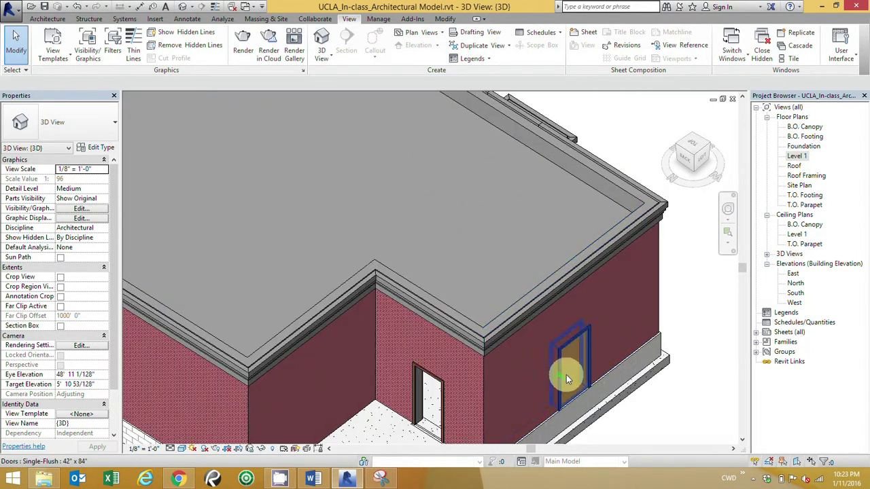
scroll(578, 374, down, 2)
shift+middle_drag(506, 360, 501, 365)
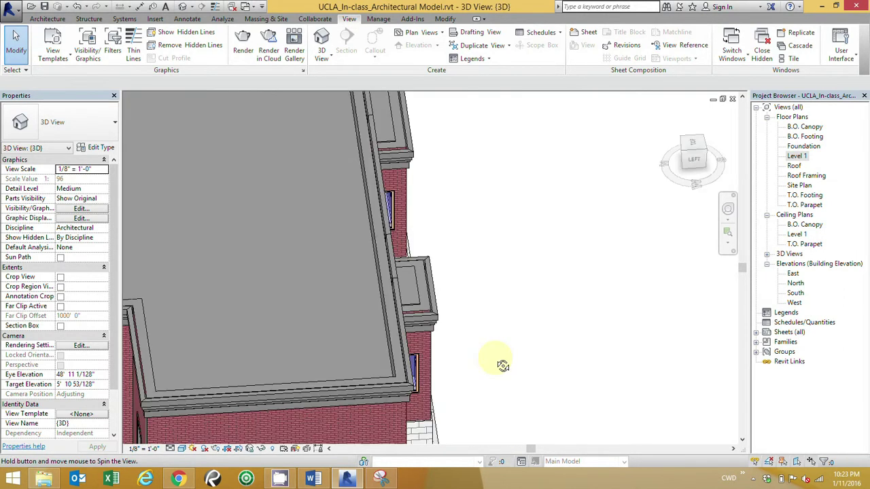
middle_drag(415, 314, 605, 238)
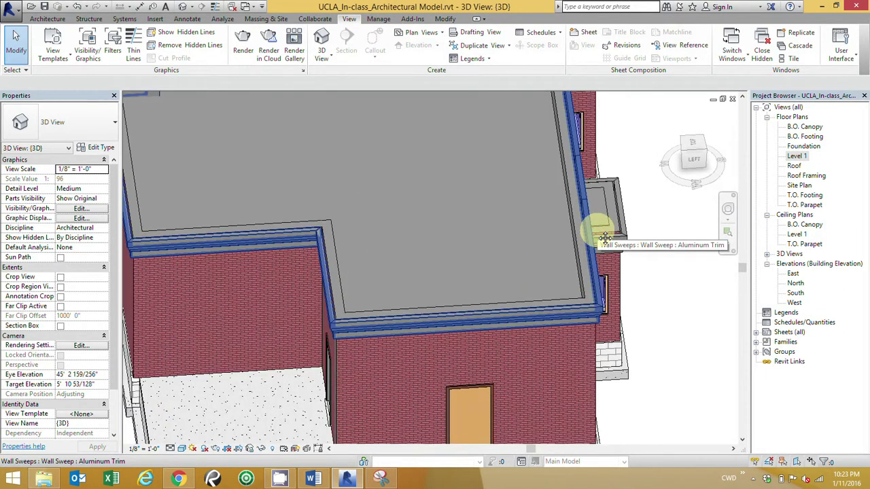